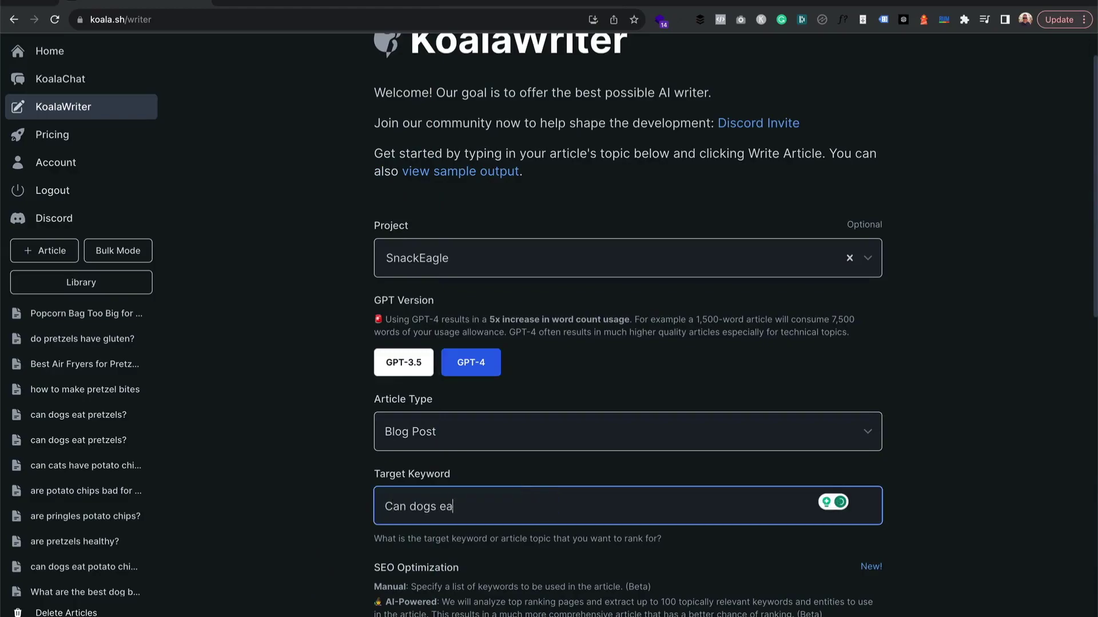
scroll(601, 353, down, 5)
Start generating the KoalaWriter article for the 'can dogs eat popcorn' keyword
click(446, 558)
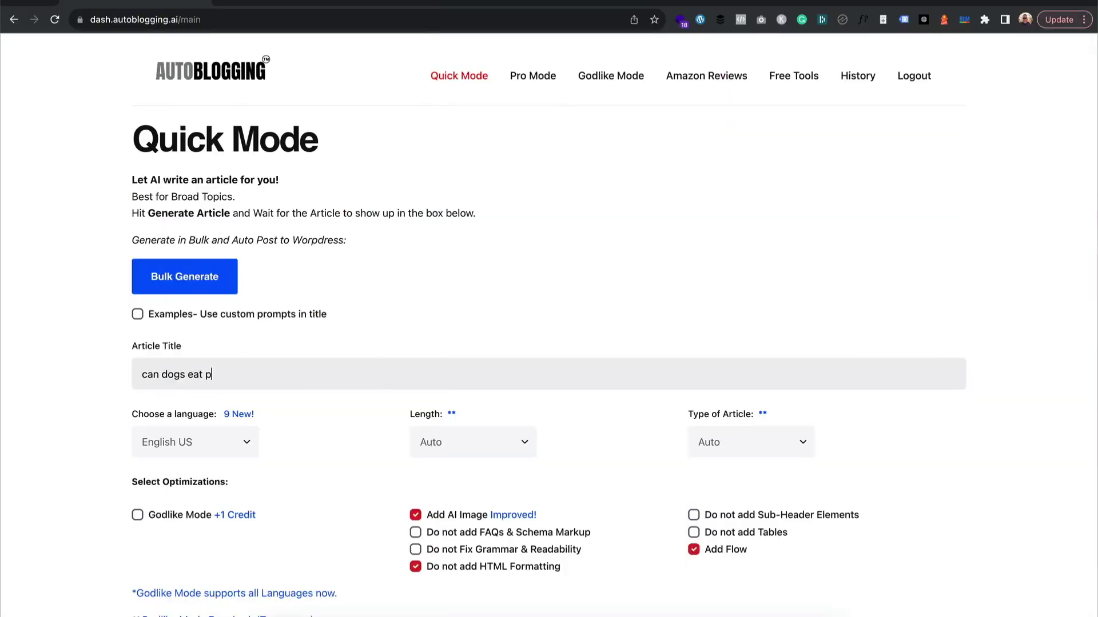
scroll(540, 248, down, 5)
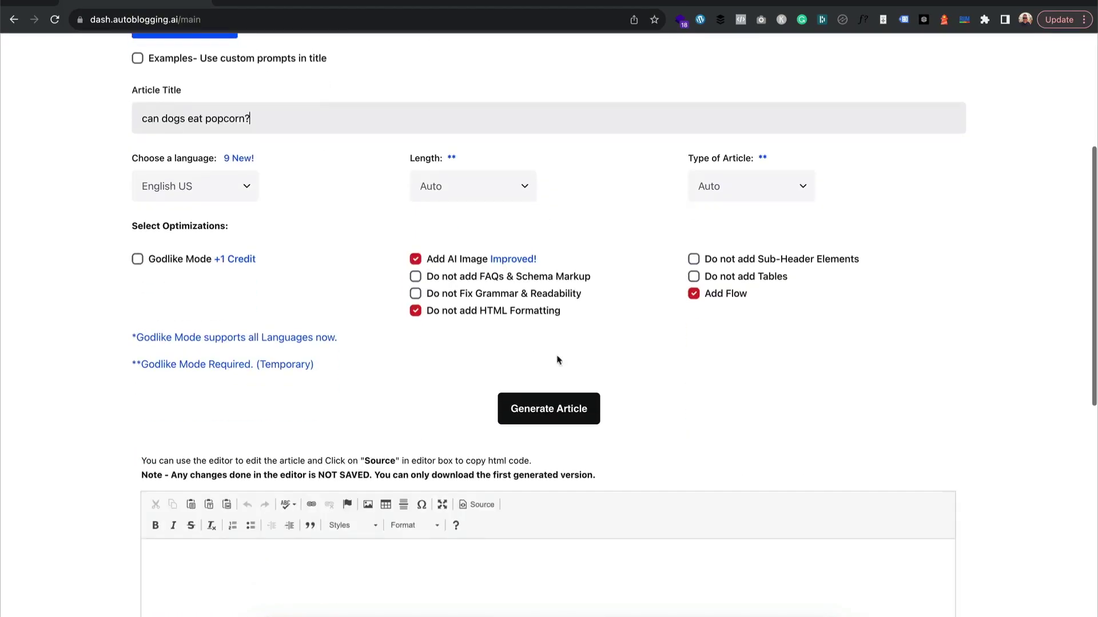
Generate the Autoblogging.ai Quick Mode article for the 'can dogs eat popcorn' title
click(548, 408)
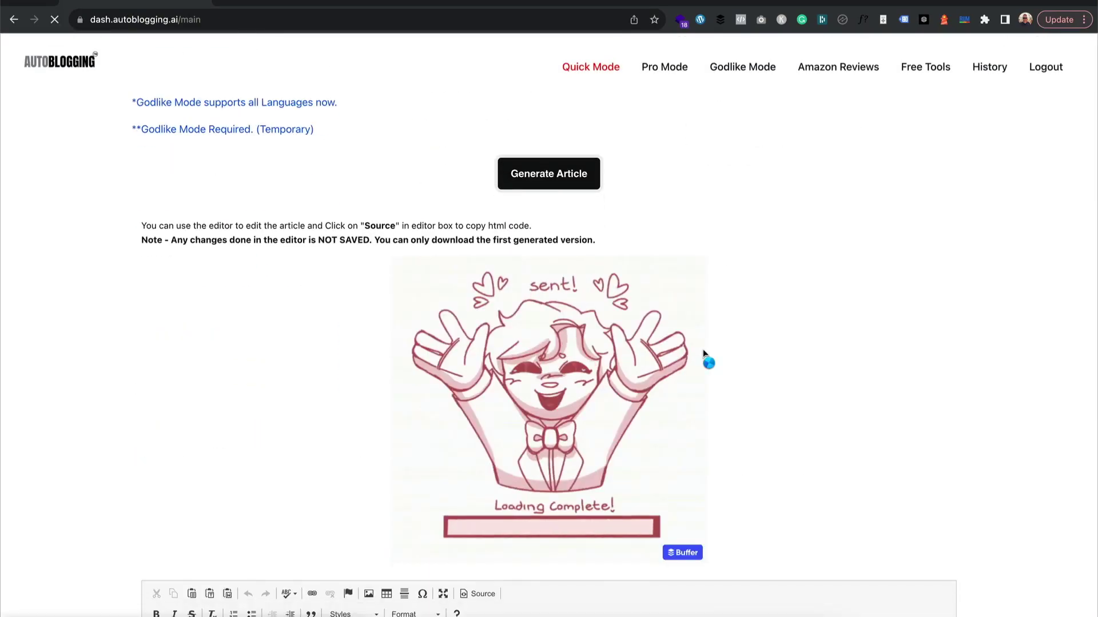
scroll(746, 314, down, 4)
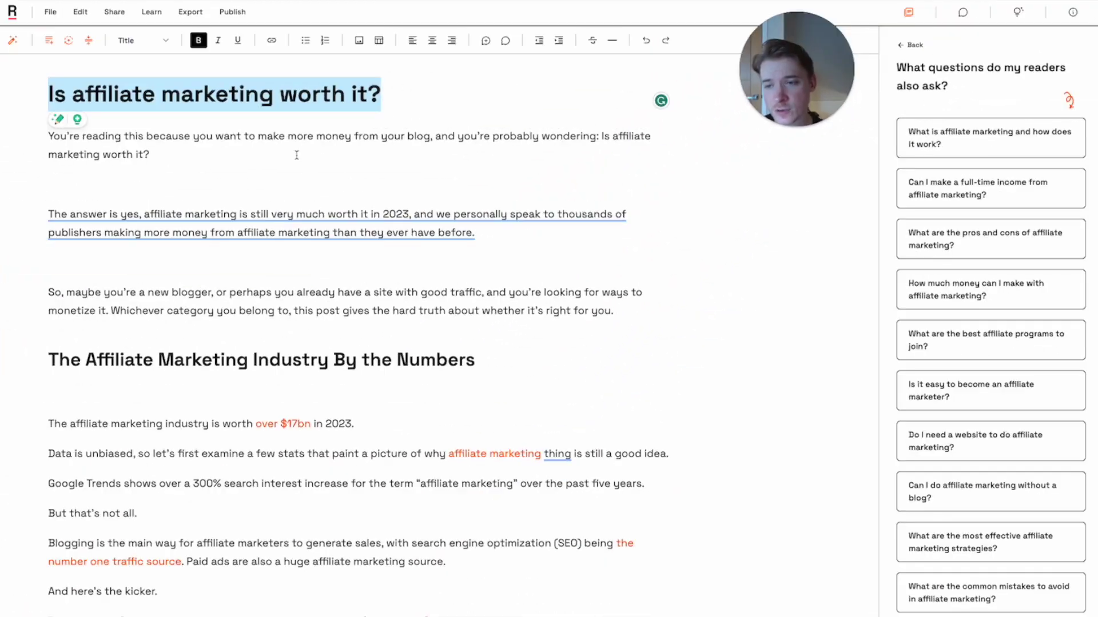
Browse the sidebar's Comments and Performance tabs, highlighting the list of reader intents
click(331, 183)
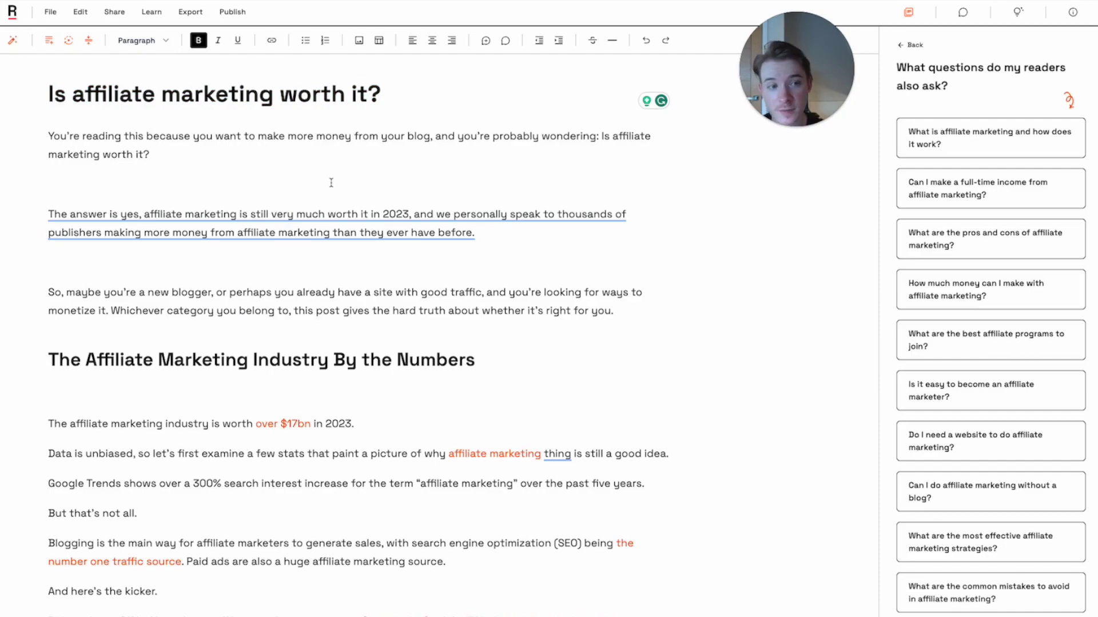
click(909, 44)
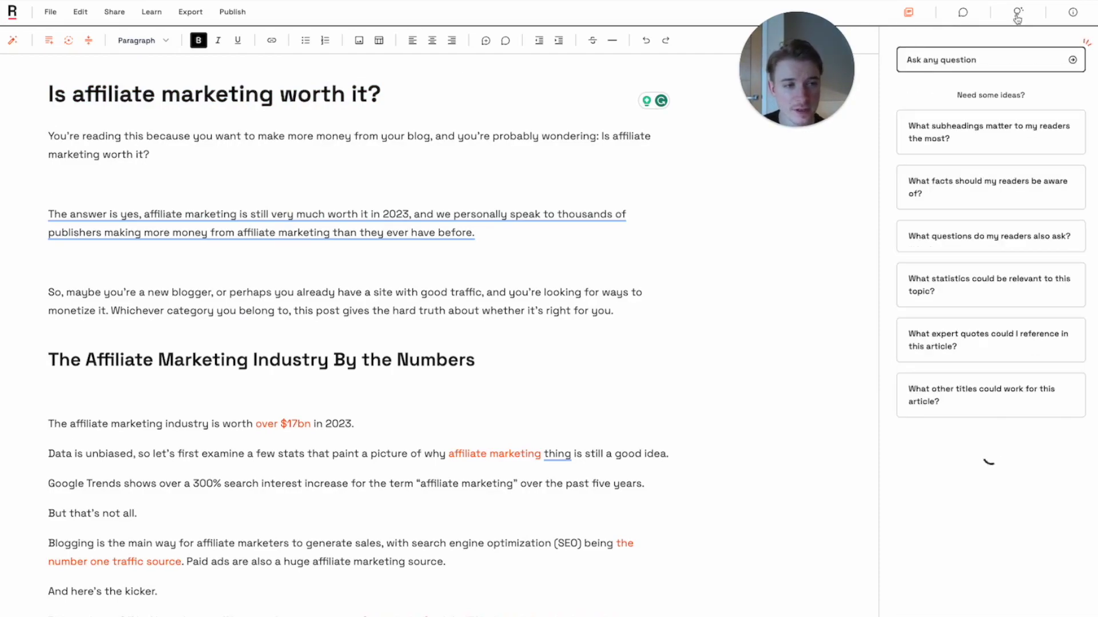
click(963, 15)
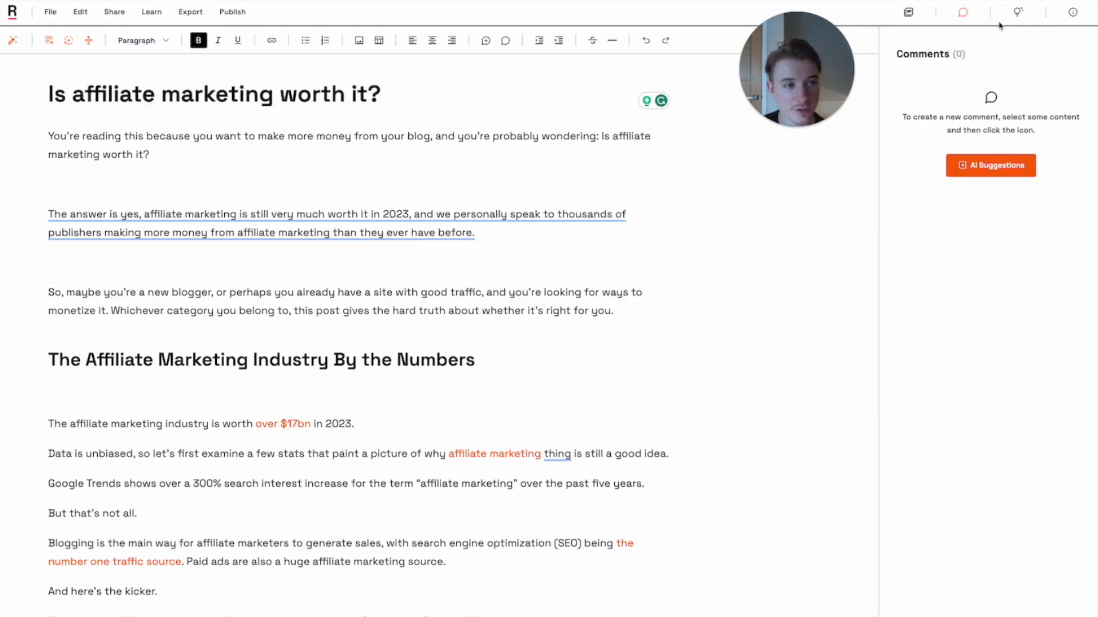
click(1019, 15)
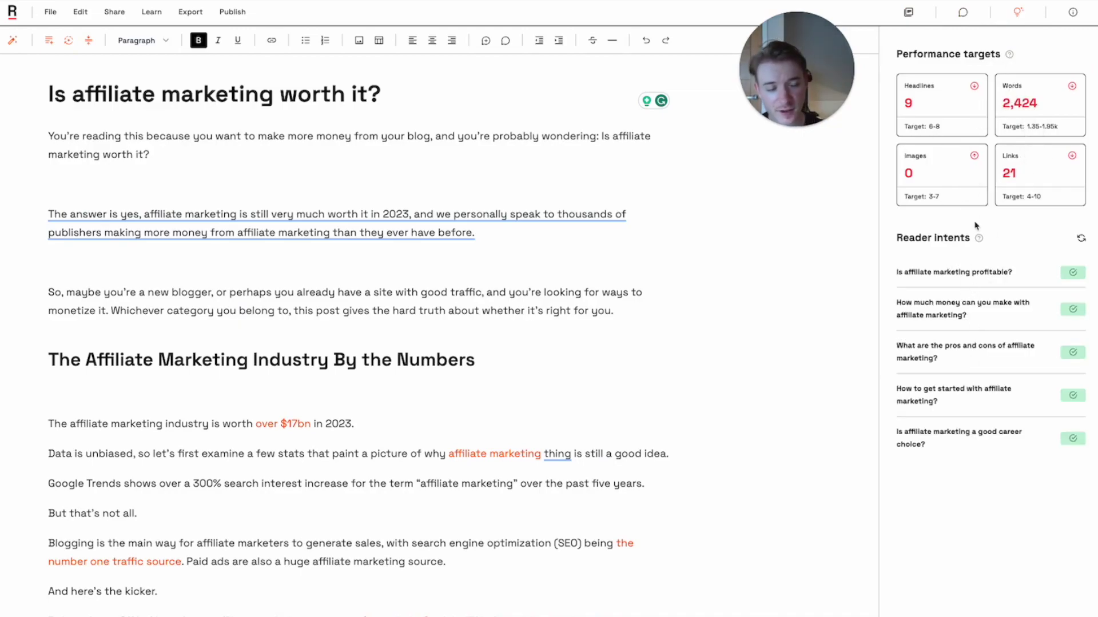
drag(895, 273, 983, 466)
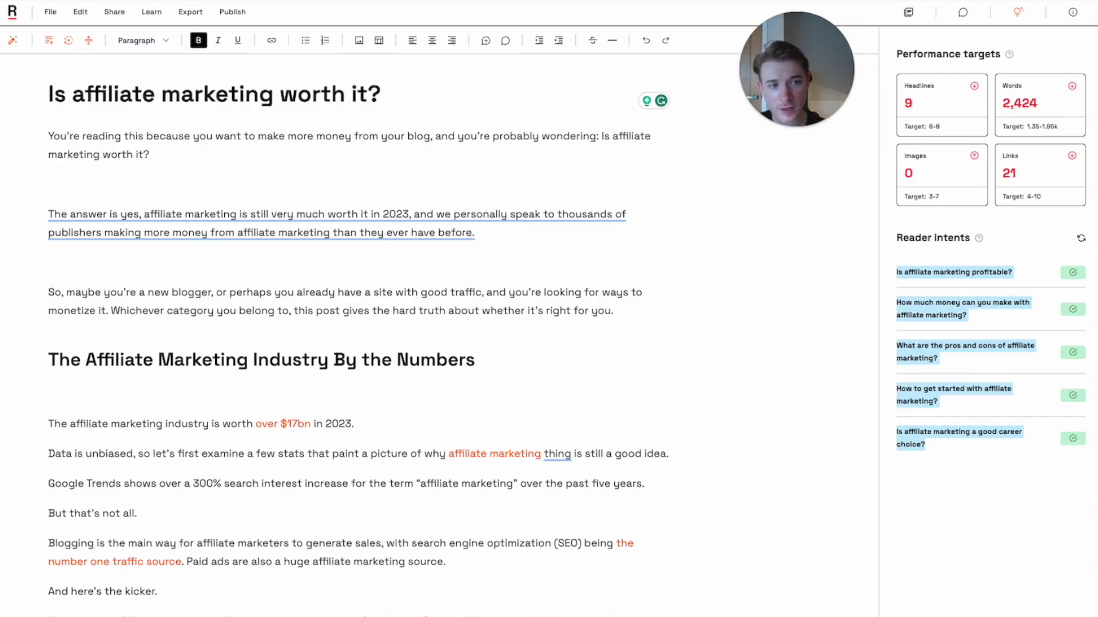
Revisit Comments and Performance, then ask Research which subheadings matter most to readers
click(910, 12)
click(962, 12)
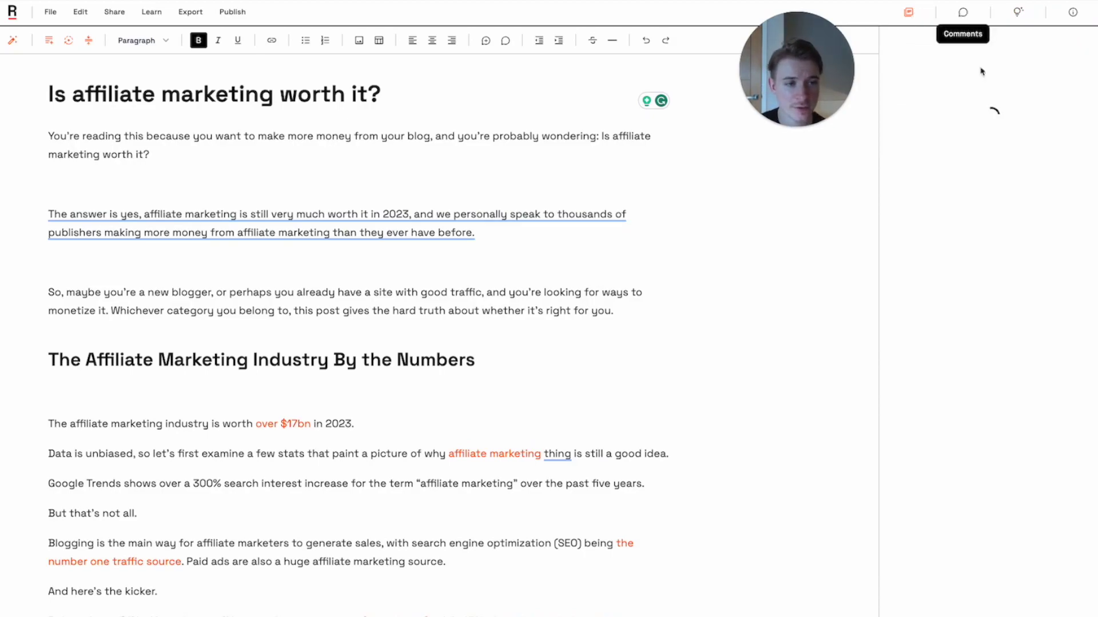
click(1020, 12)
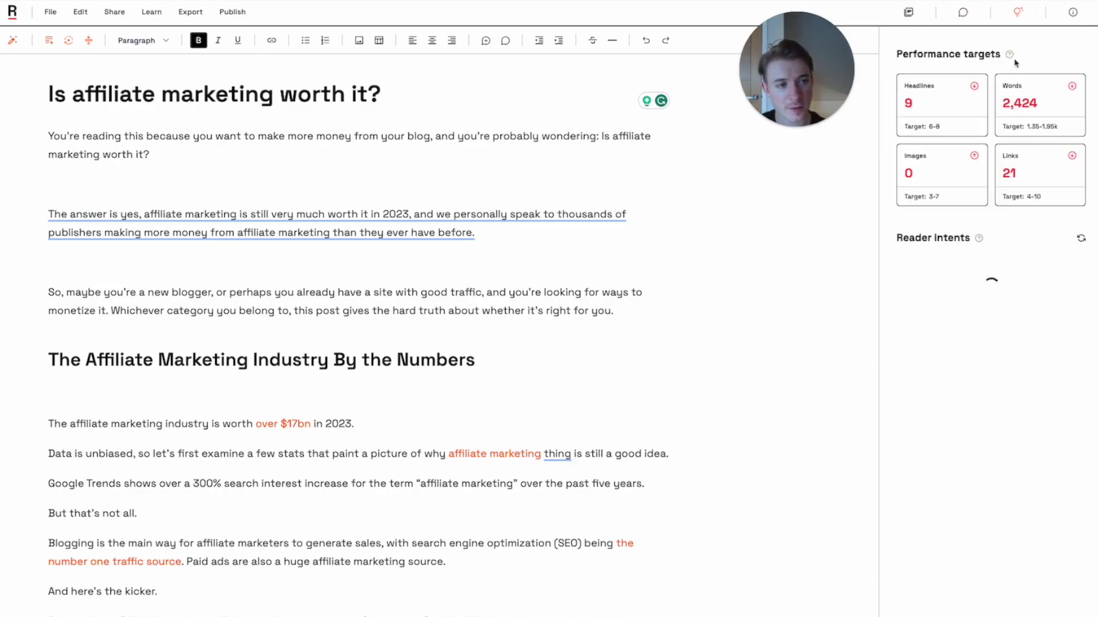
click(909, 12)
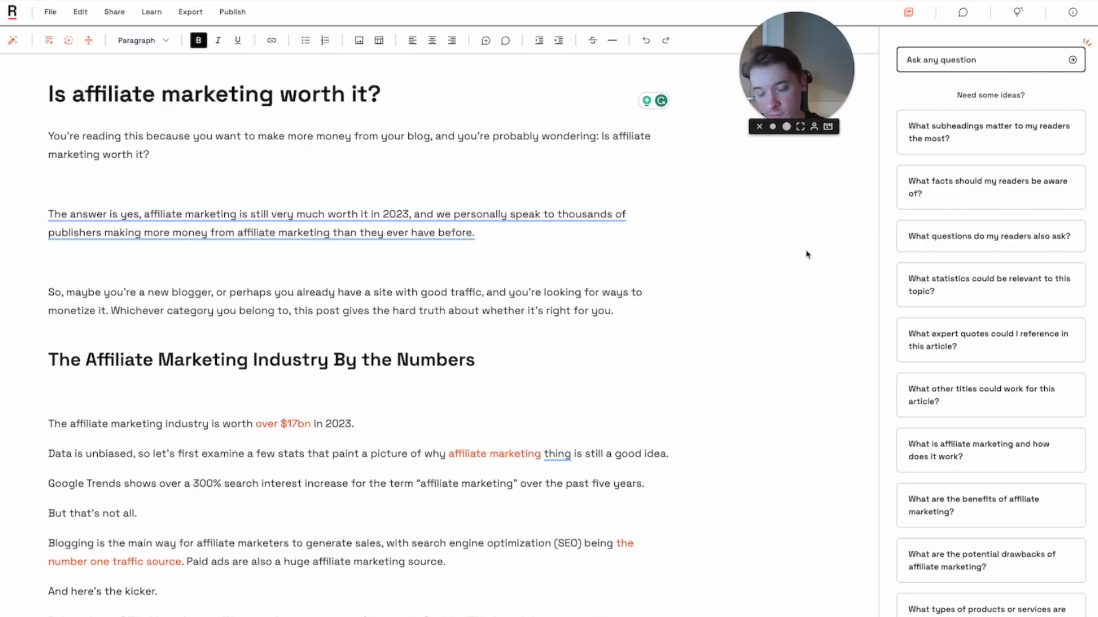
click(956, 121)
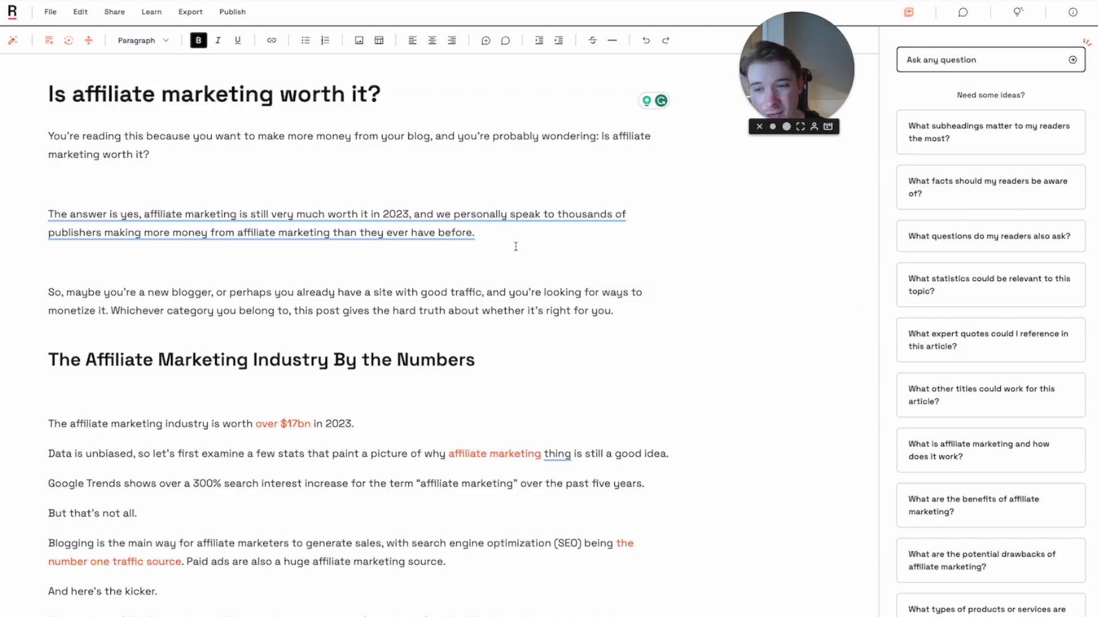
Have AI Command write an intro on whether affiliate marketing is worth the investment
click(371, 185)
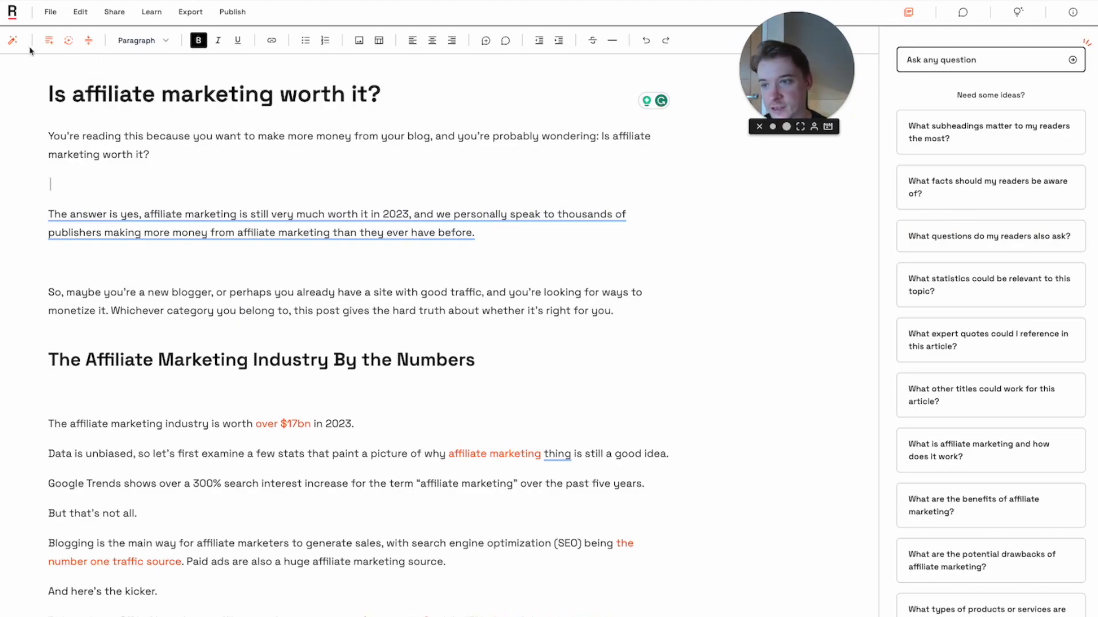
click(12, 41)
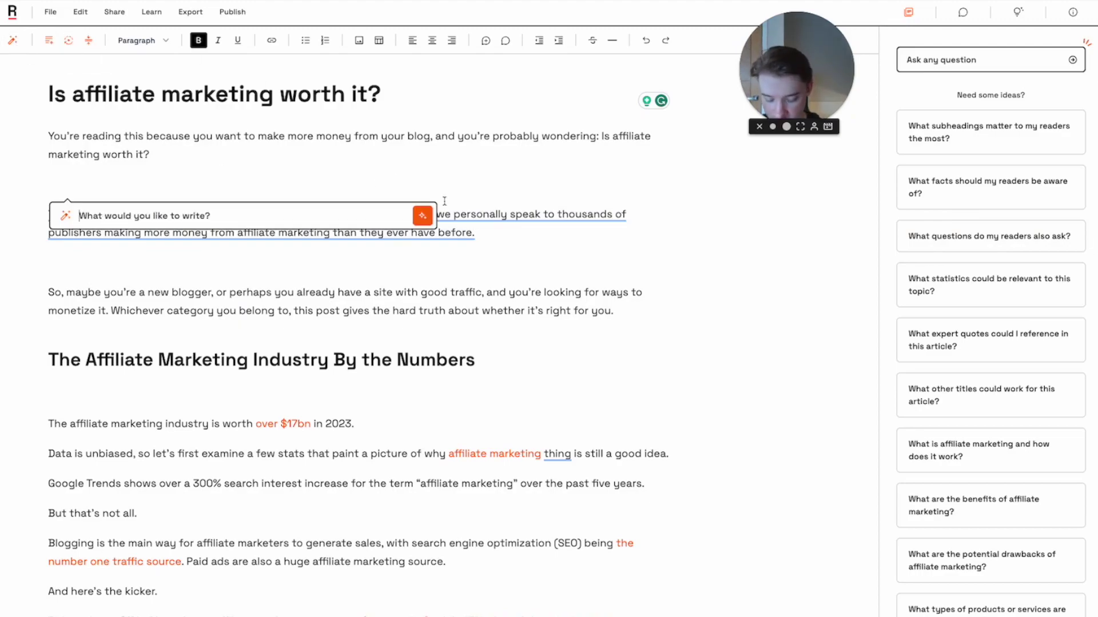
text(write a good int)
text(ro to an article)
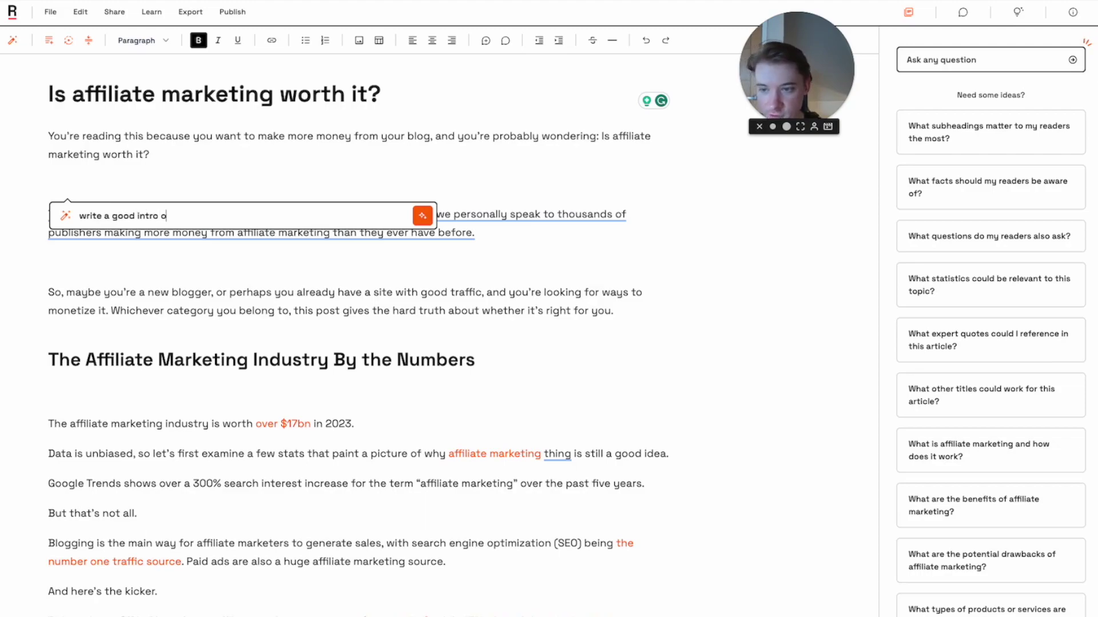
text( on)
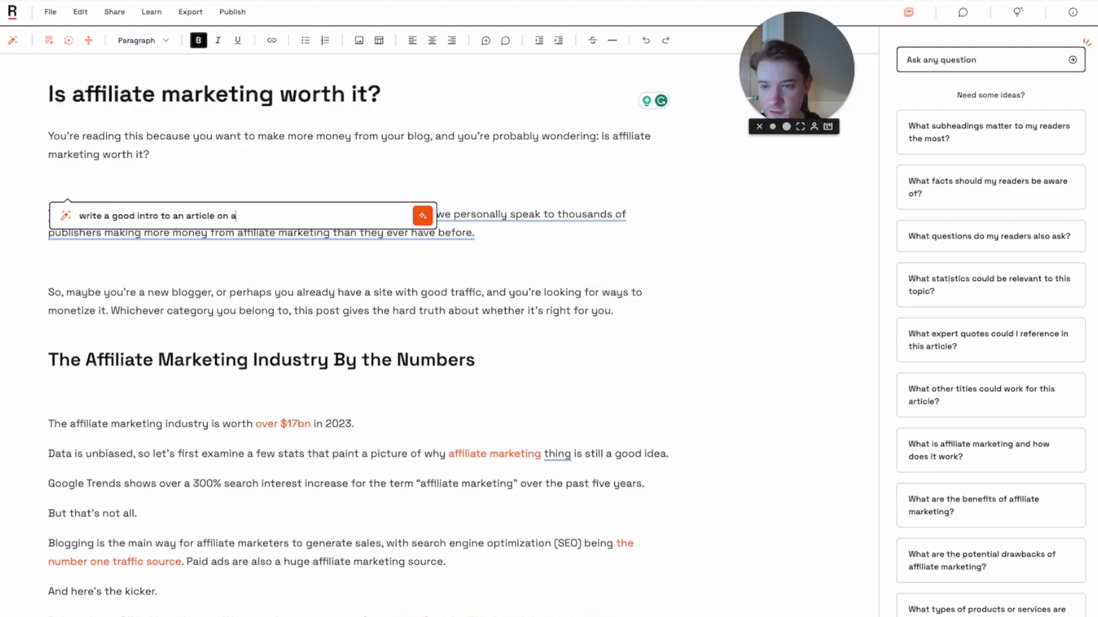
text( is aff)
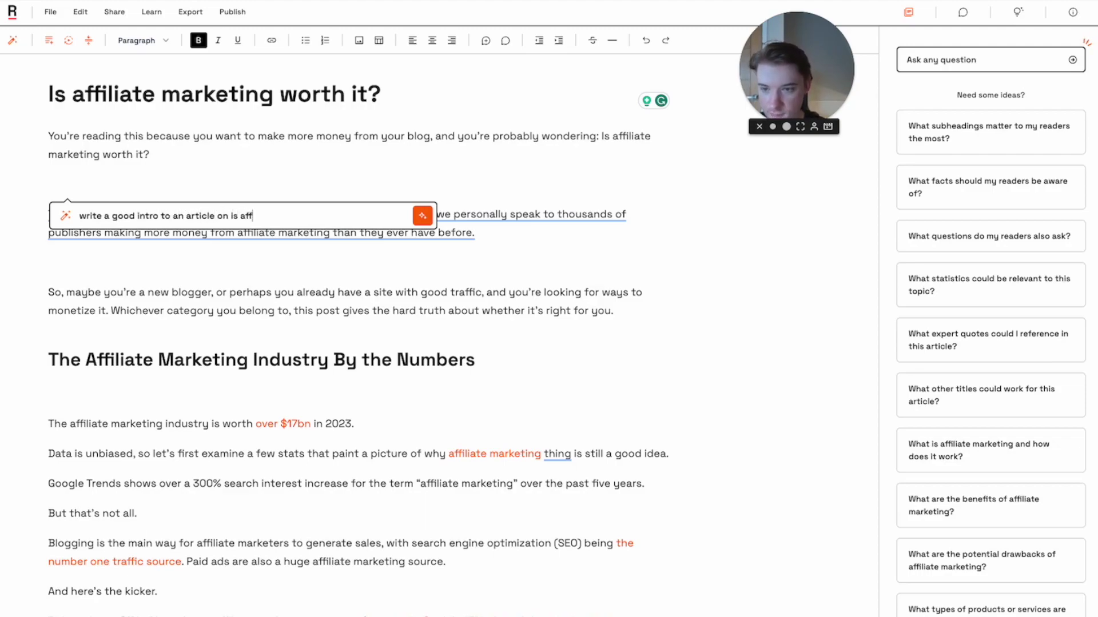
text(iliate marketing worth it)
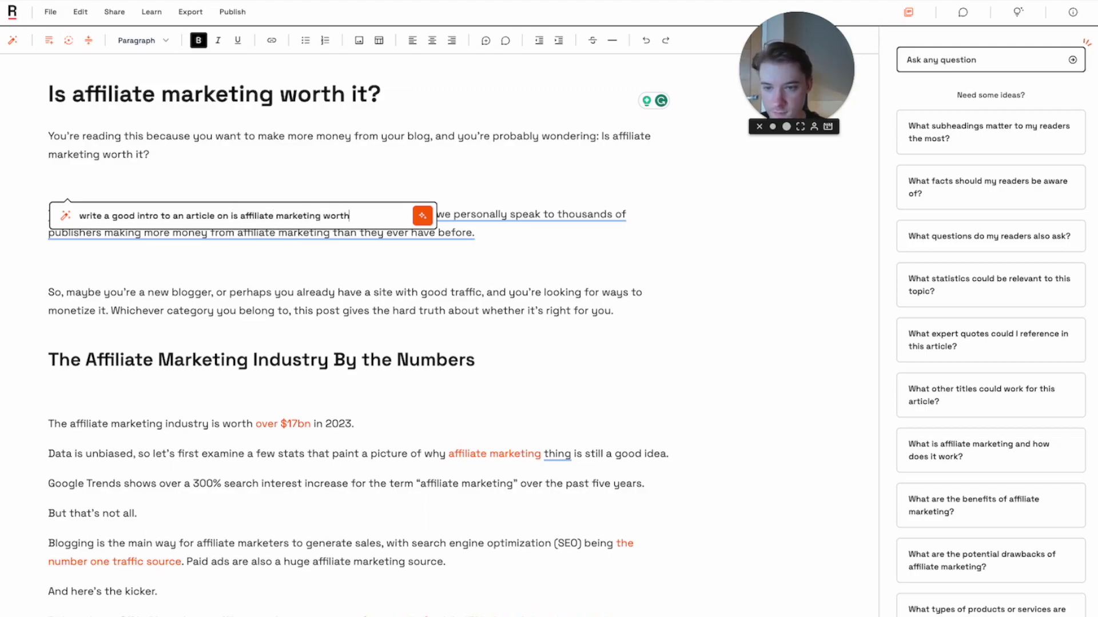
key(Return)
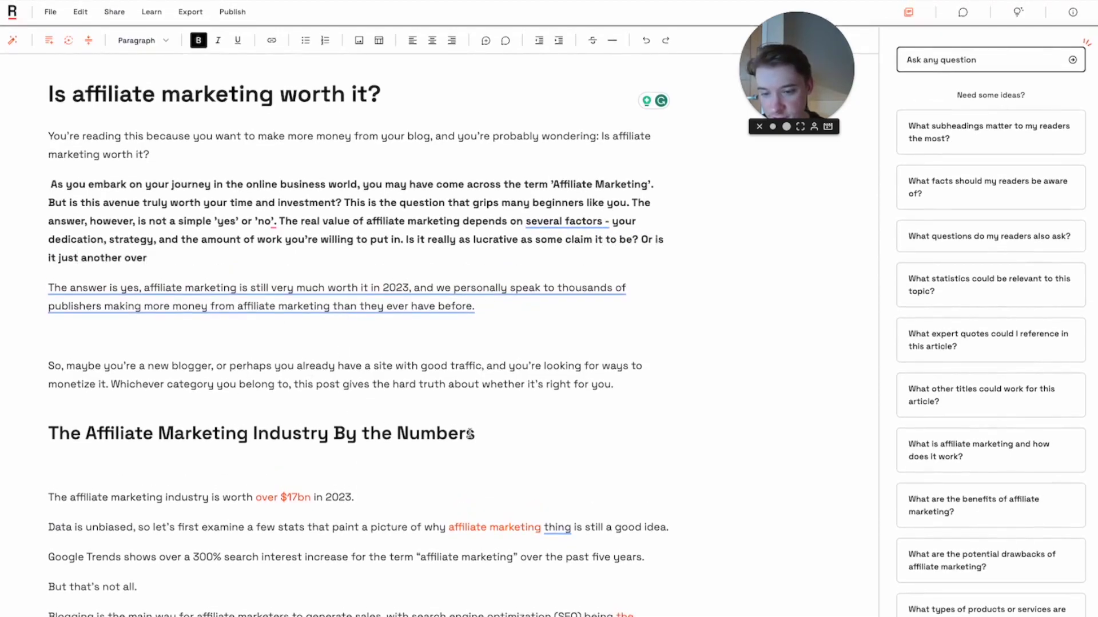
drag(475, 433, 196, 433)
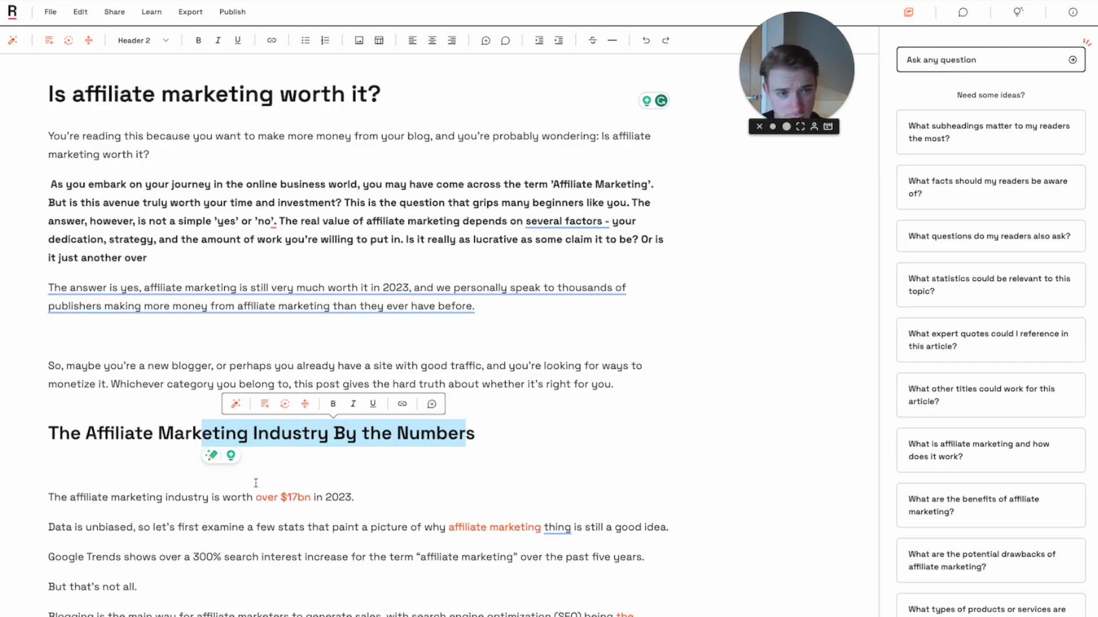
click(222, 254)
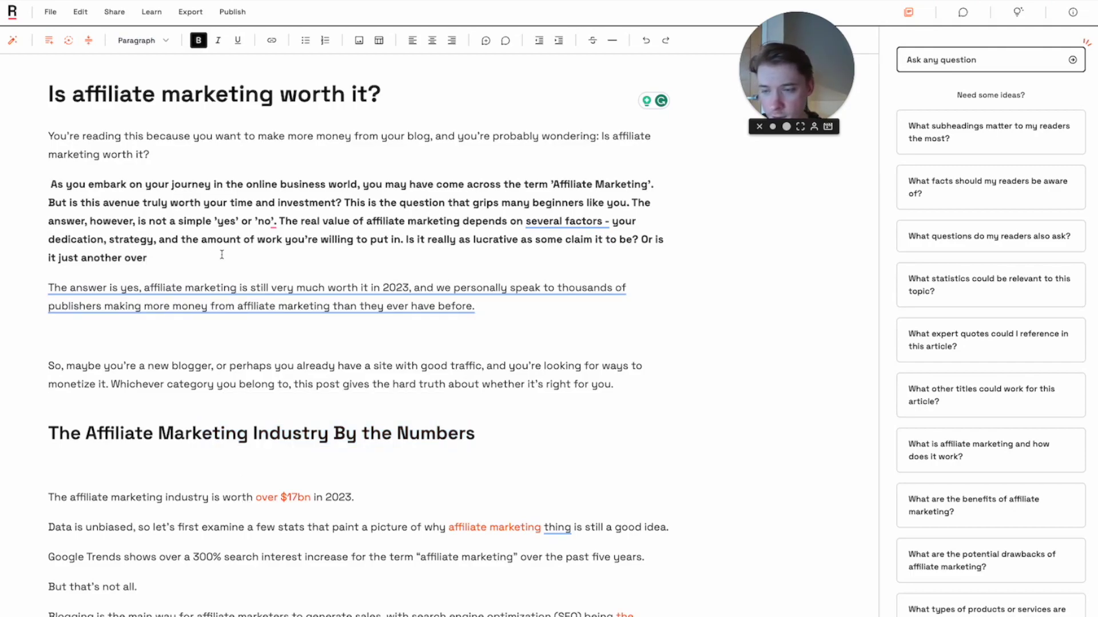
Insert the 81% of brands and publishers statistic on a new line below the intro
key(Return)
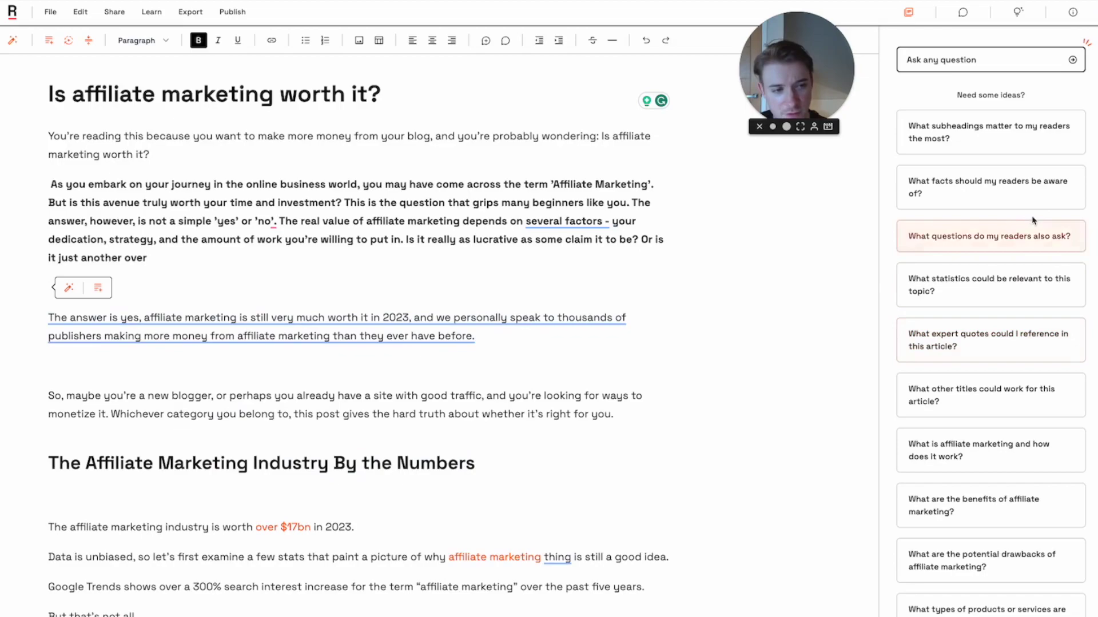
click(978, 278)
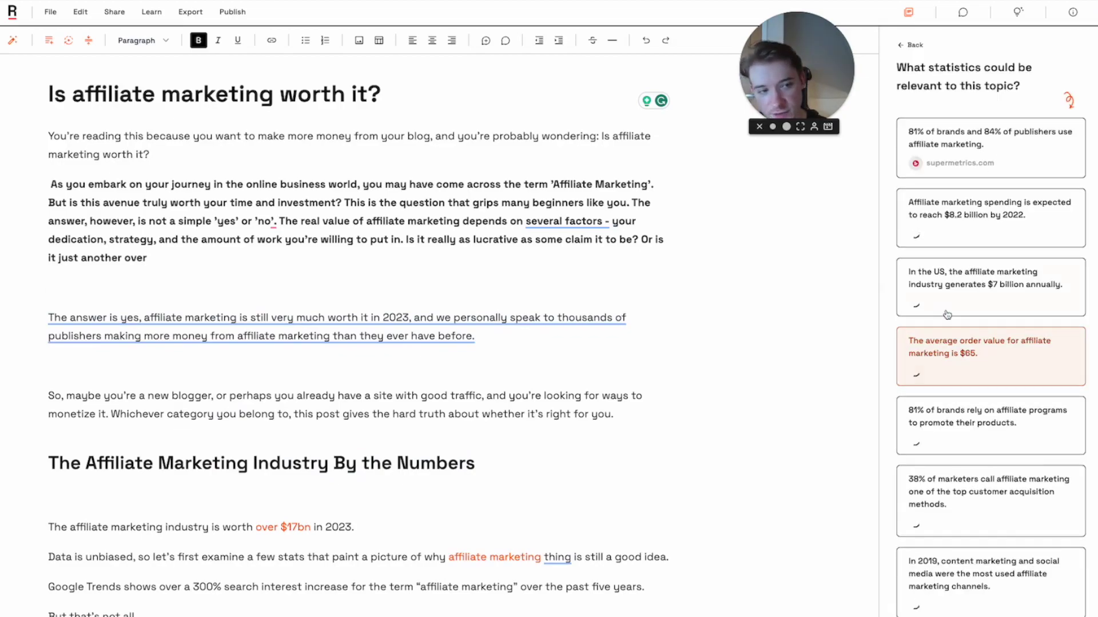
click(960, 163)
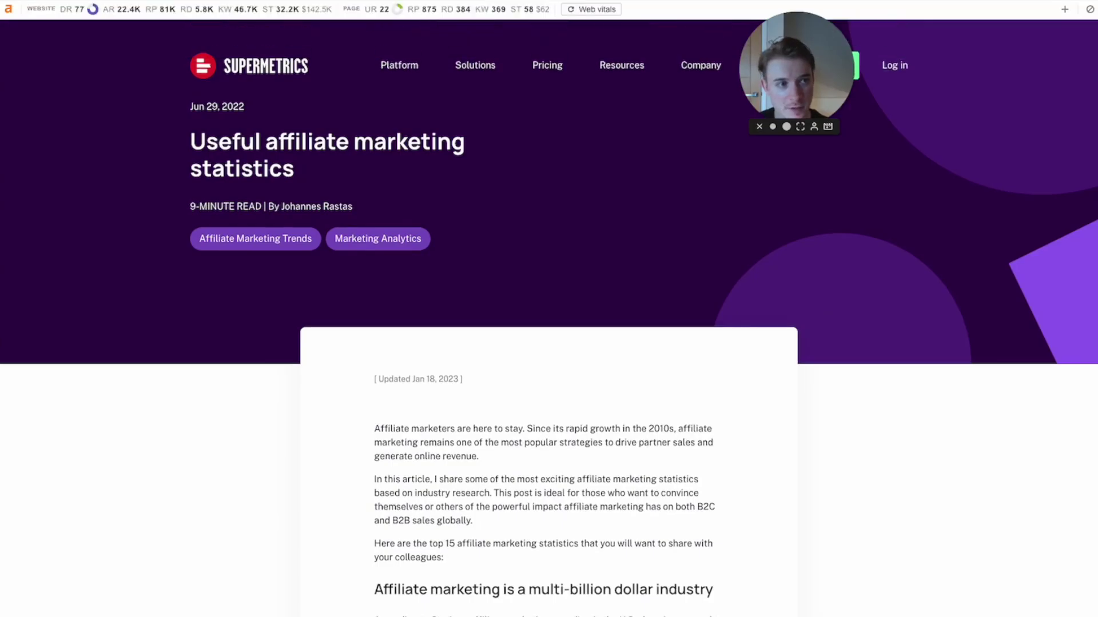
key(ctrl+w)
click(991, 142)
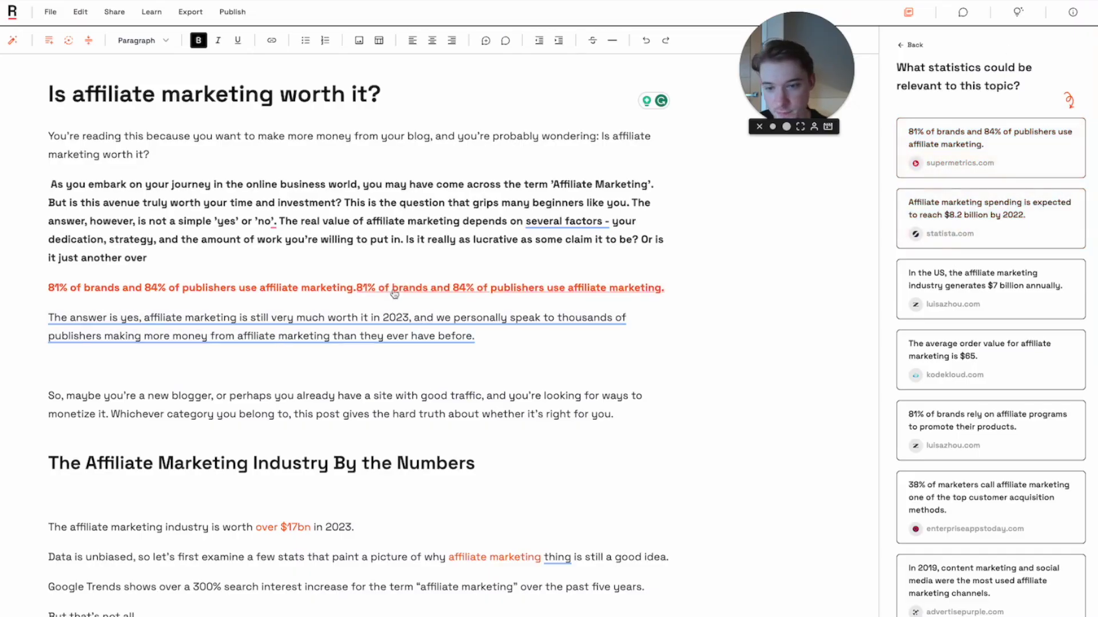
Add the $8.2 billion spending and $65 average order value statistics below it
click(678, 290)
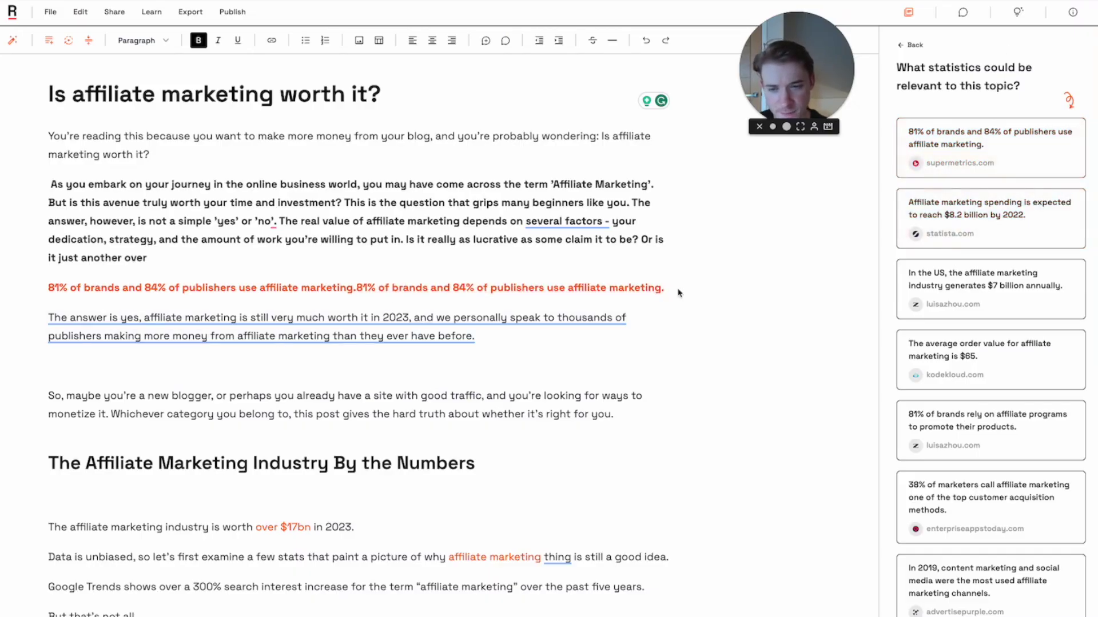
key(Return)
click(991, 210)
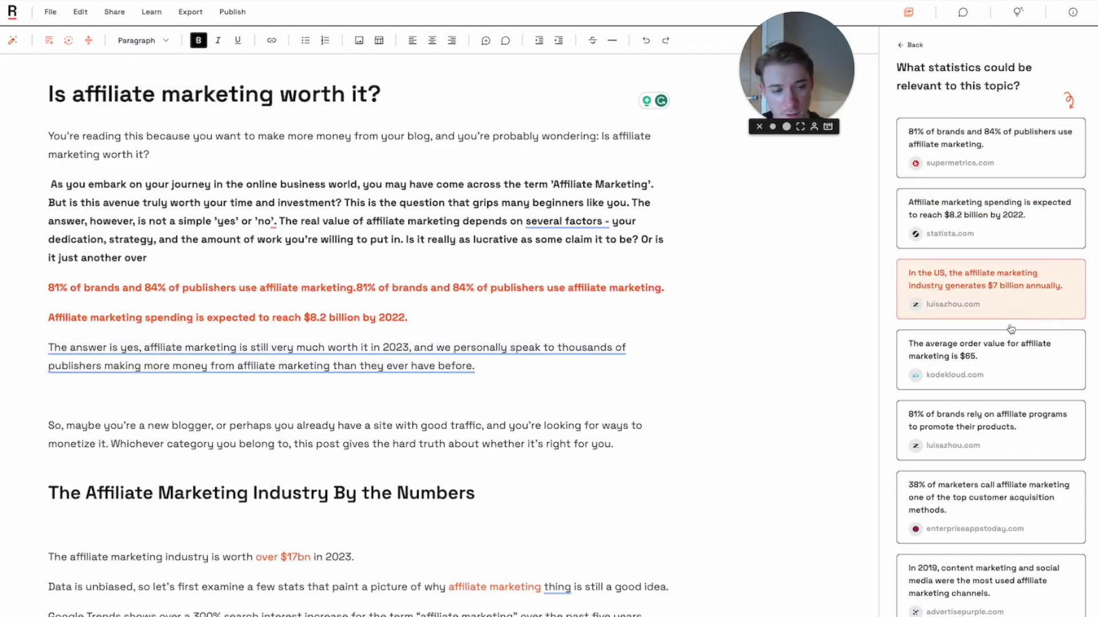
scroll(943, 333, down, 1)
click(1048, 292)
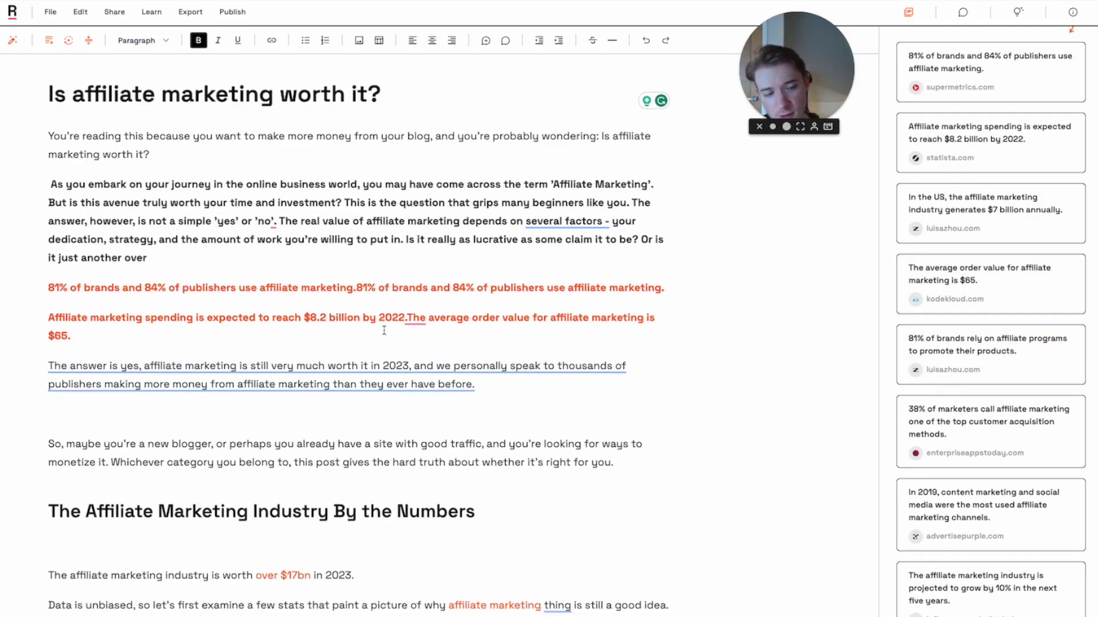
Browse the suggested expert quotes to reference in the article
click(938, 86)
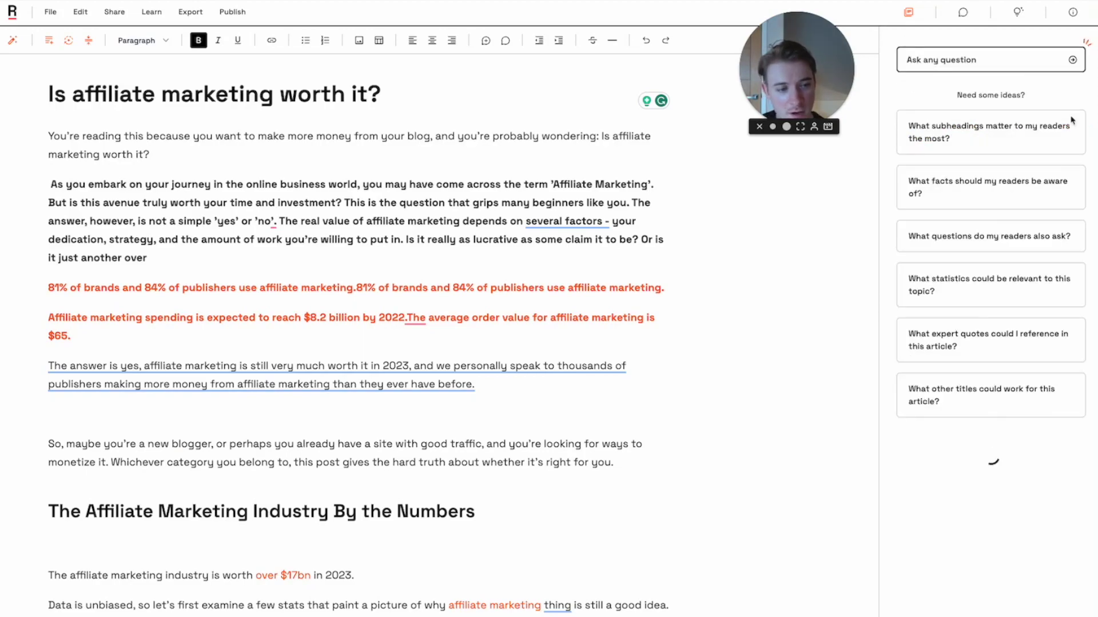
click(977, 340)
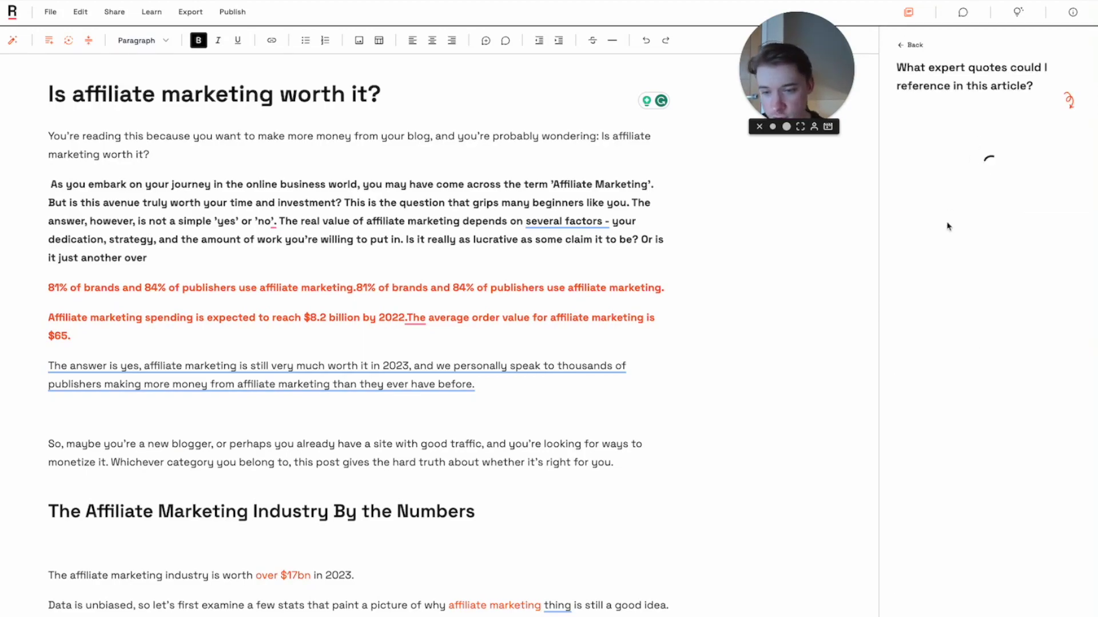
click(956, 154)
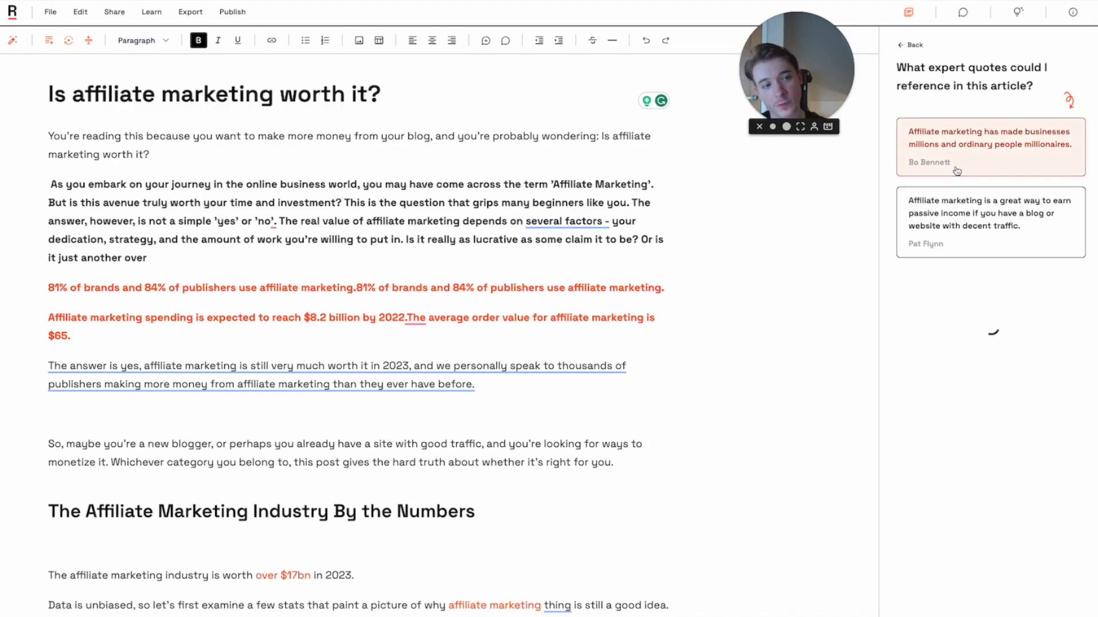
click(979, 211)
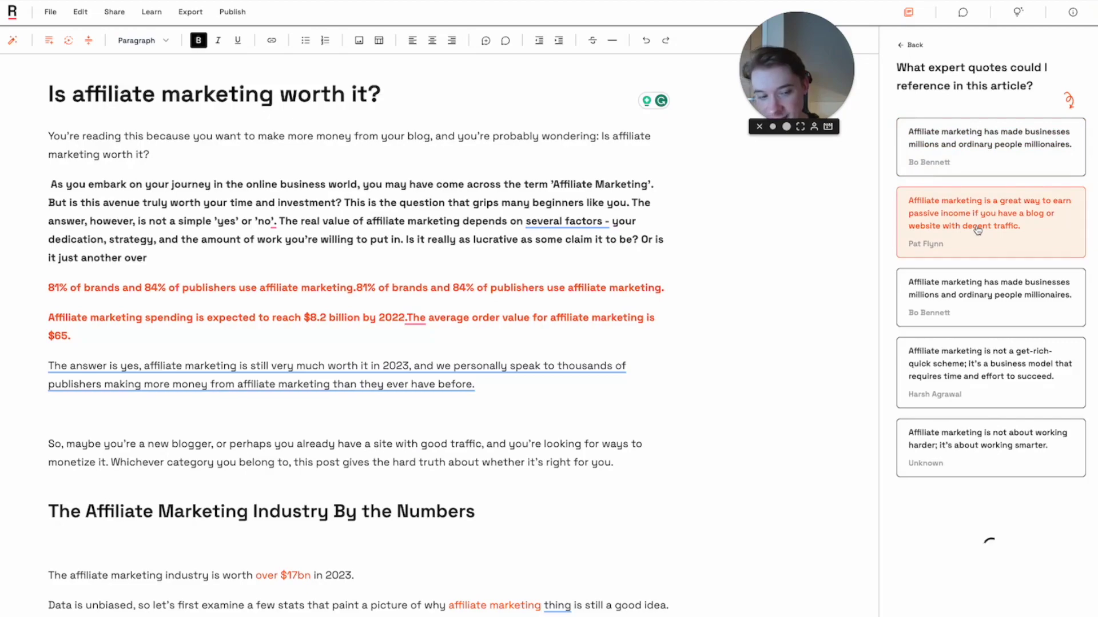
Check 'What is affiliate marketing', then open the facts readers should know
click(912, 46)
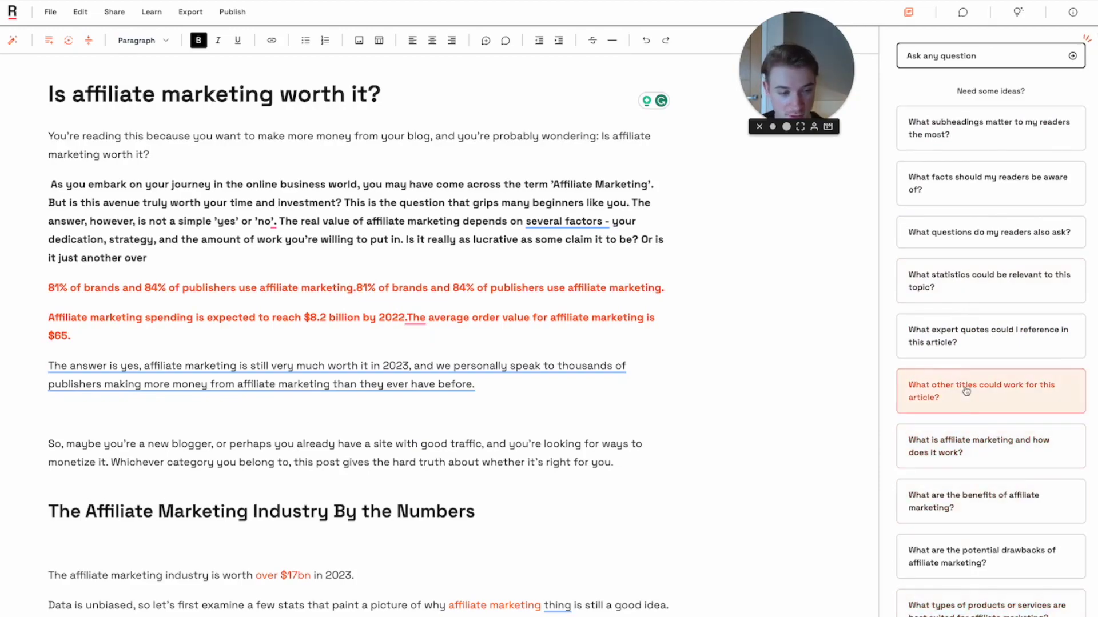
click(978, 446)
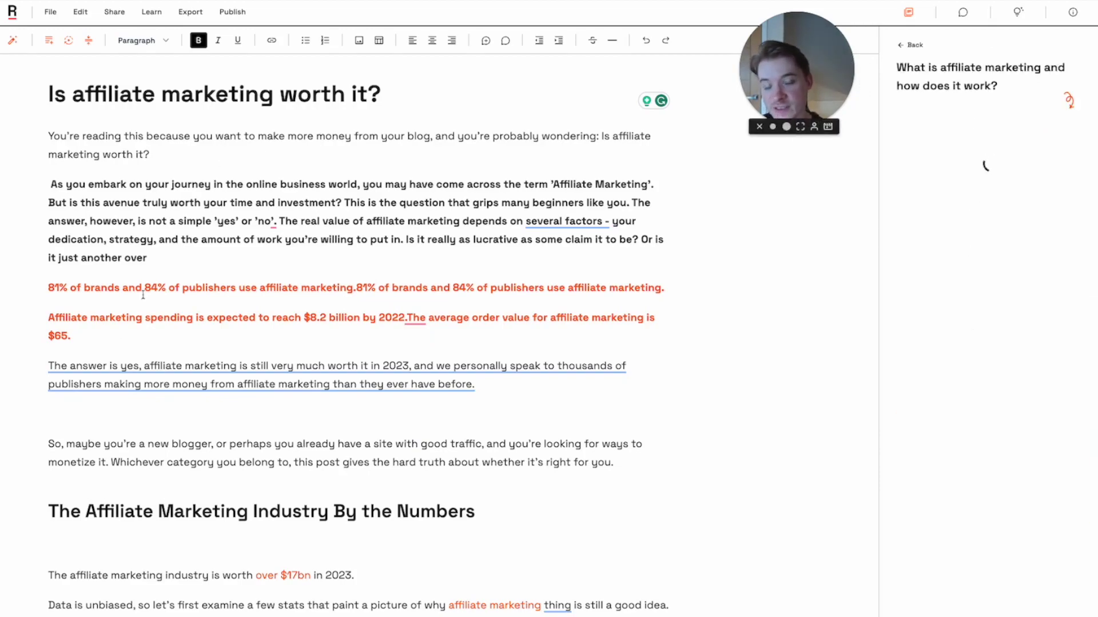
click(909, 45)
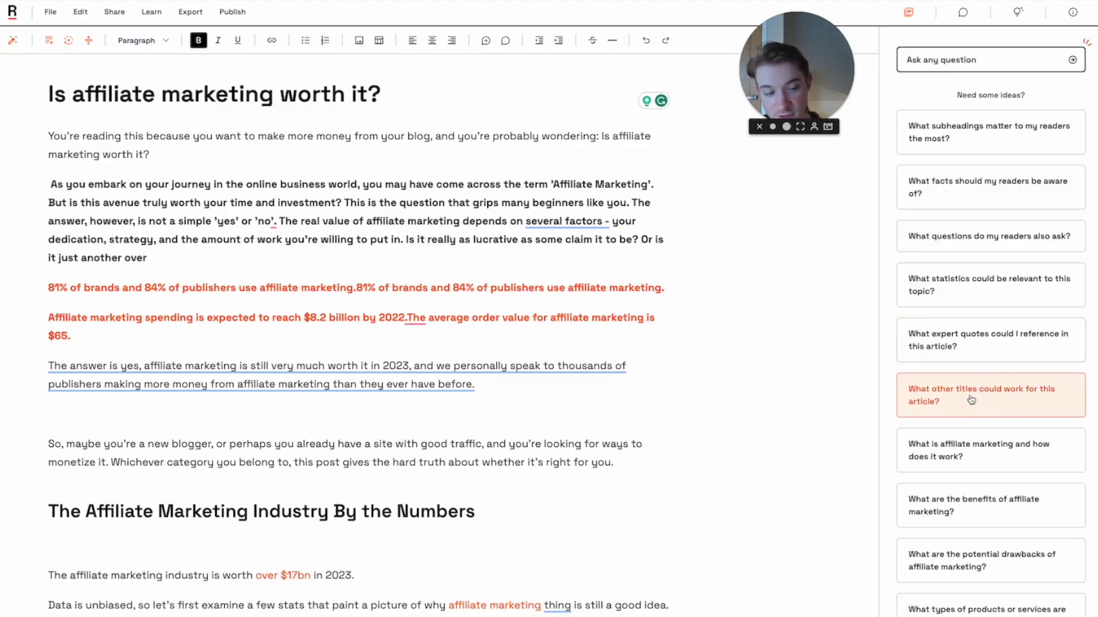
click(1010, 187)
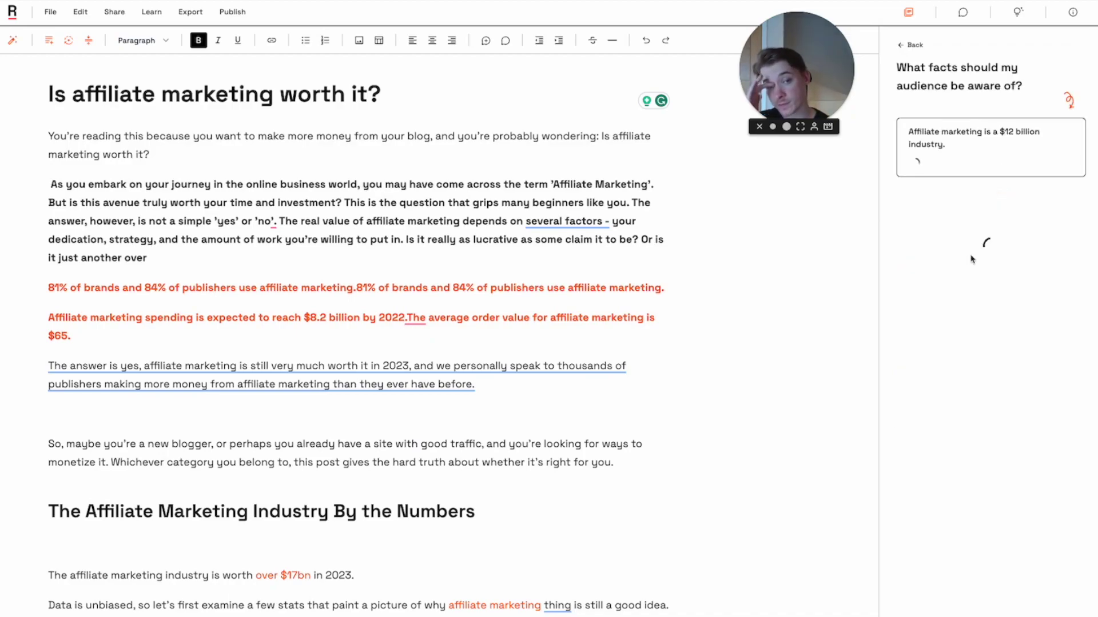
Go Back from the facts view to the 'Ask any question' ideas list
click(908, 46)
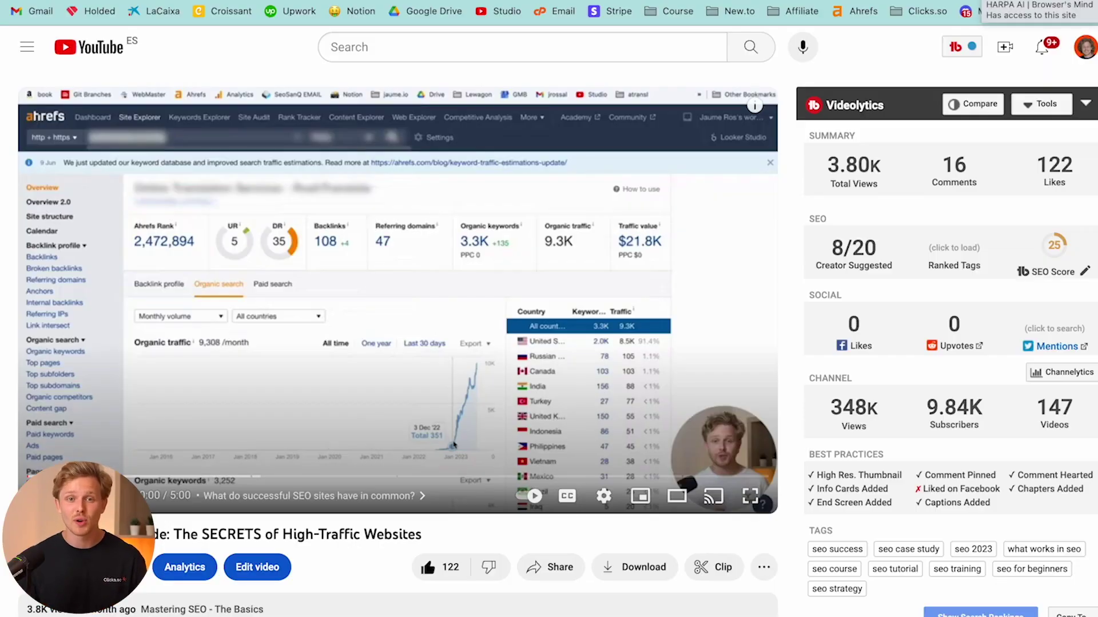
scroll(712, 549, down, 1)
scroll(712, 549, up, 1)
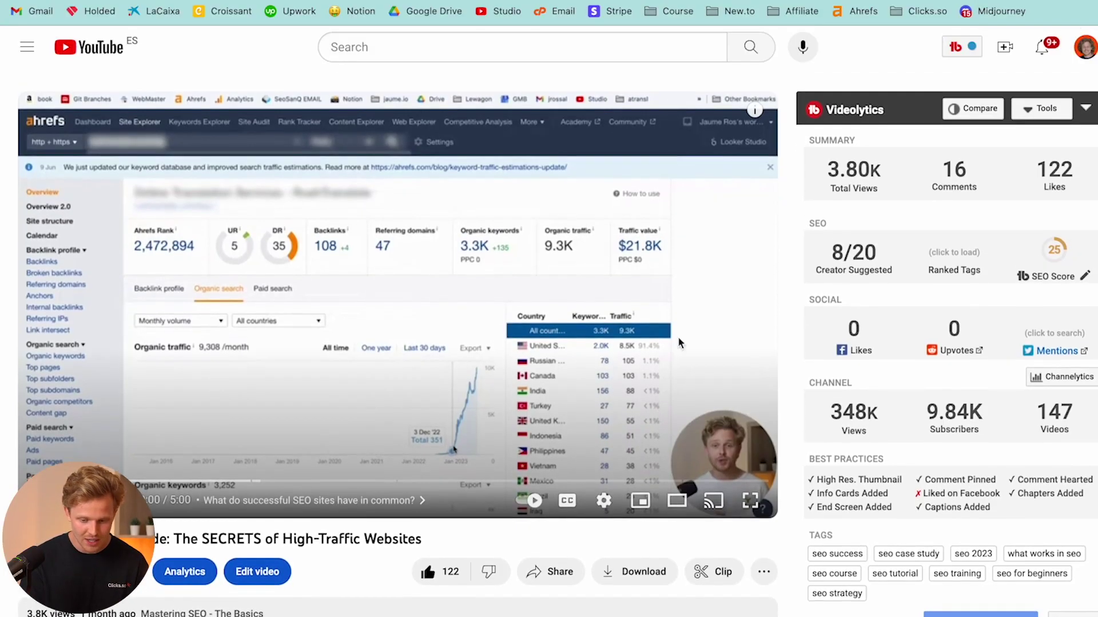
Open the HARPA AI chat panel beside the SEO video with Alt+A
key(alt+a)
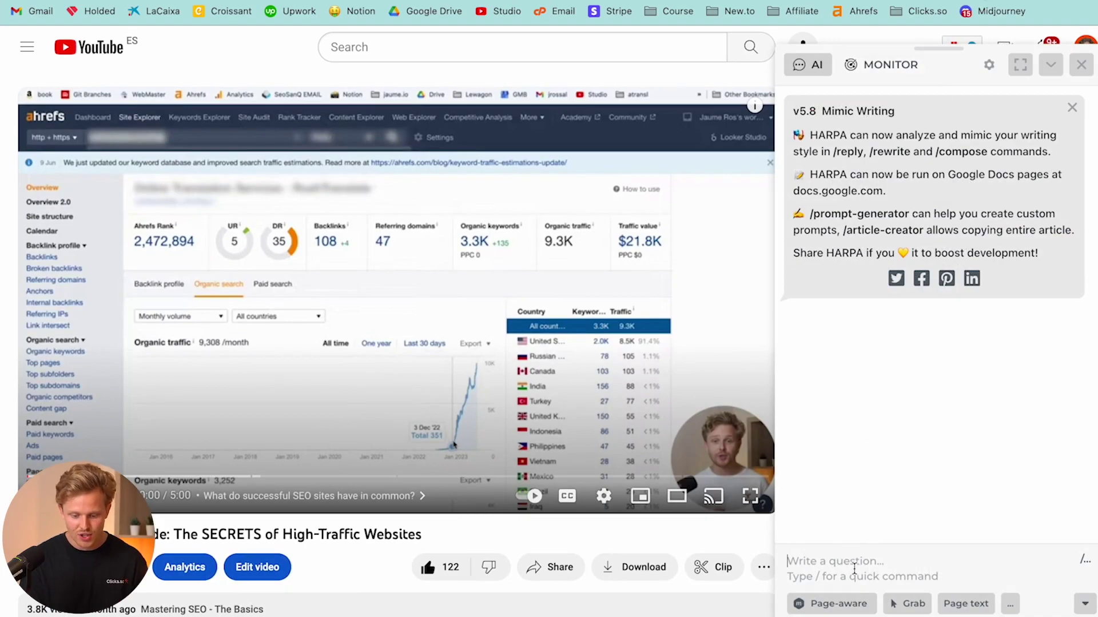
text(/)
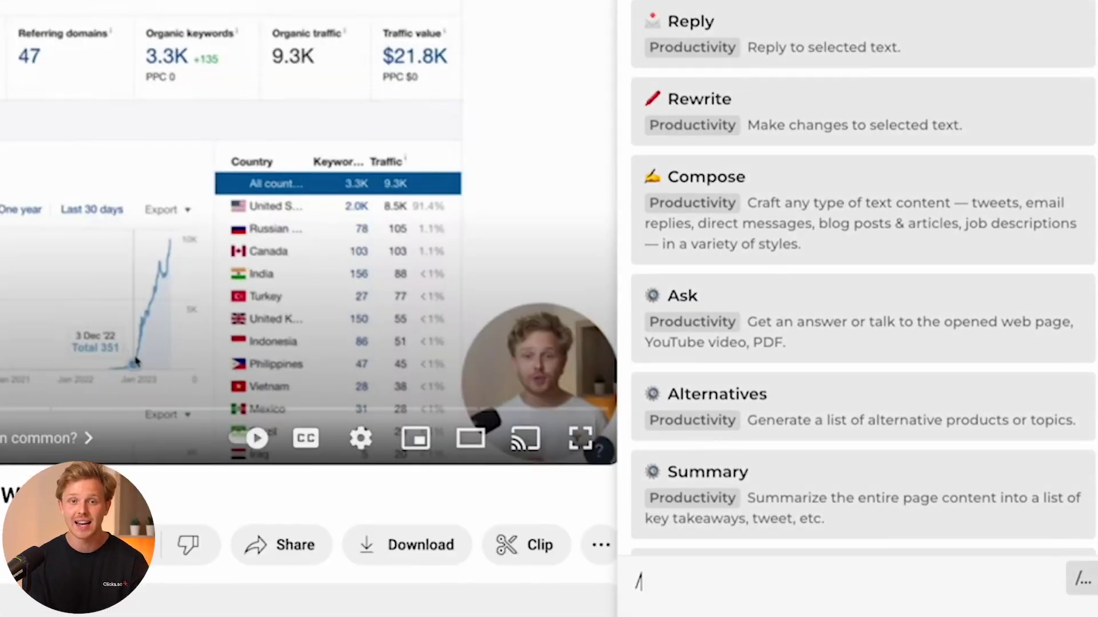
text(compose)
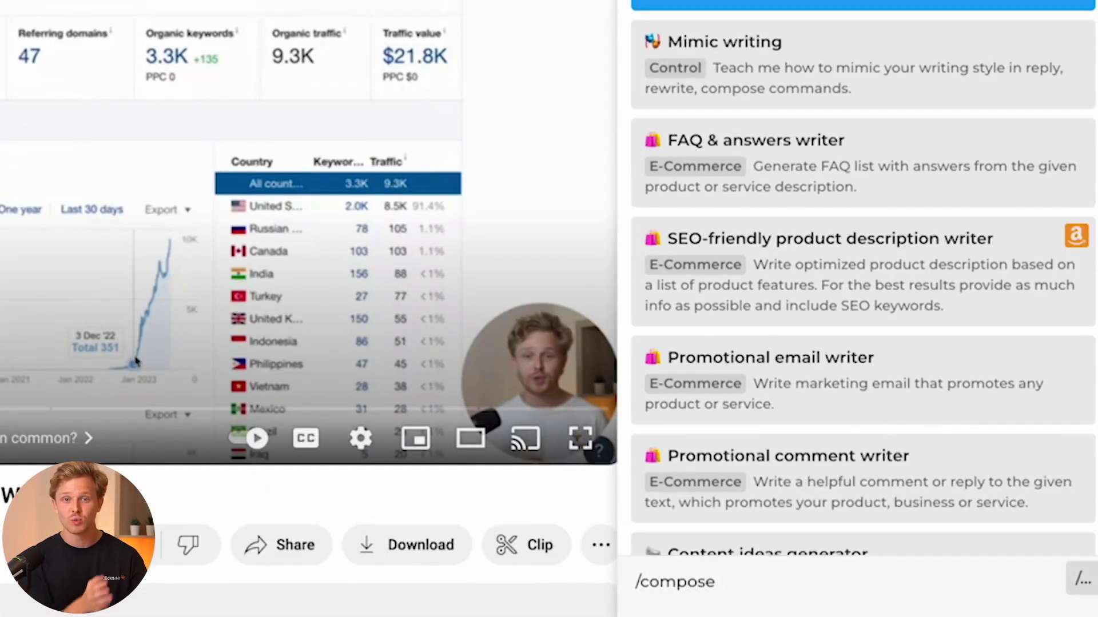
Run HARPA's Outrank SEO article command with the video's YouTube transcript inserted
key(BackSpace)
key(BackSpace)
key(BackSpace)
key(BackSpace)
key(BackSpace)
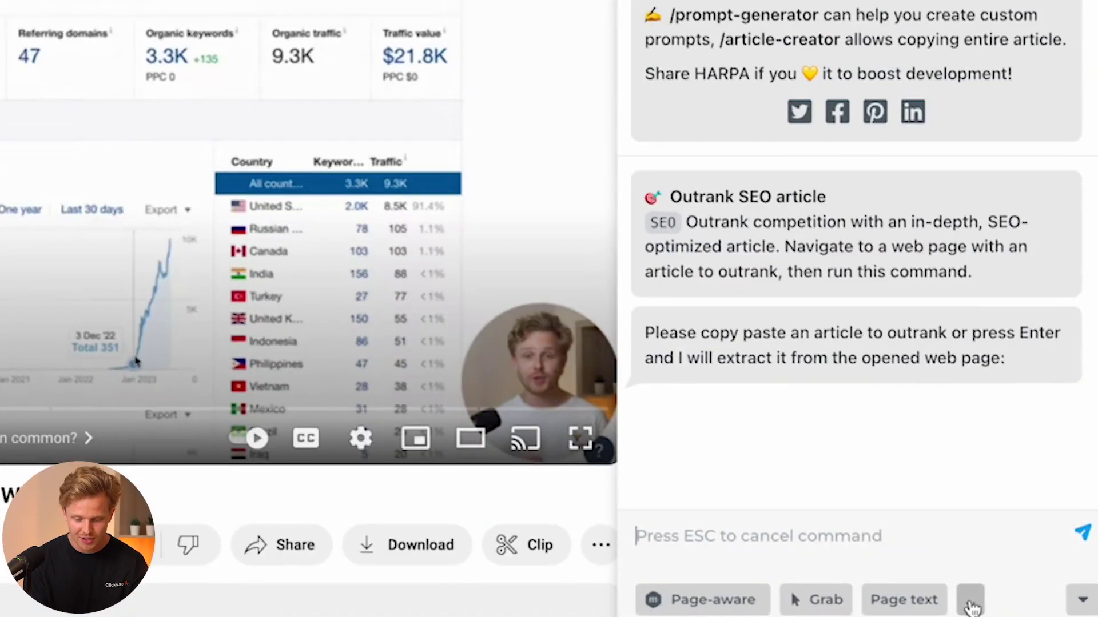
click(1011, 604)
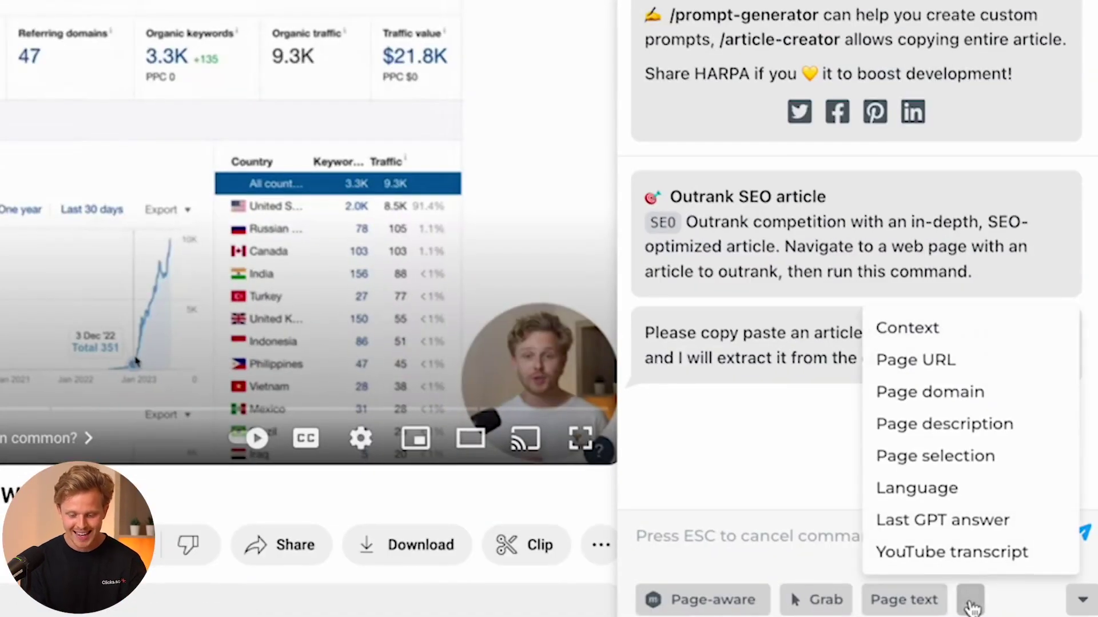
click(965, 558)
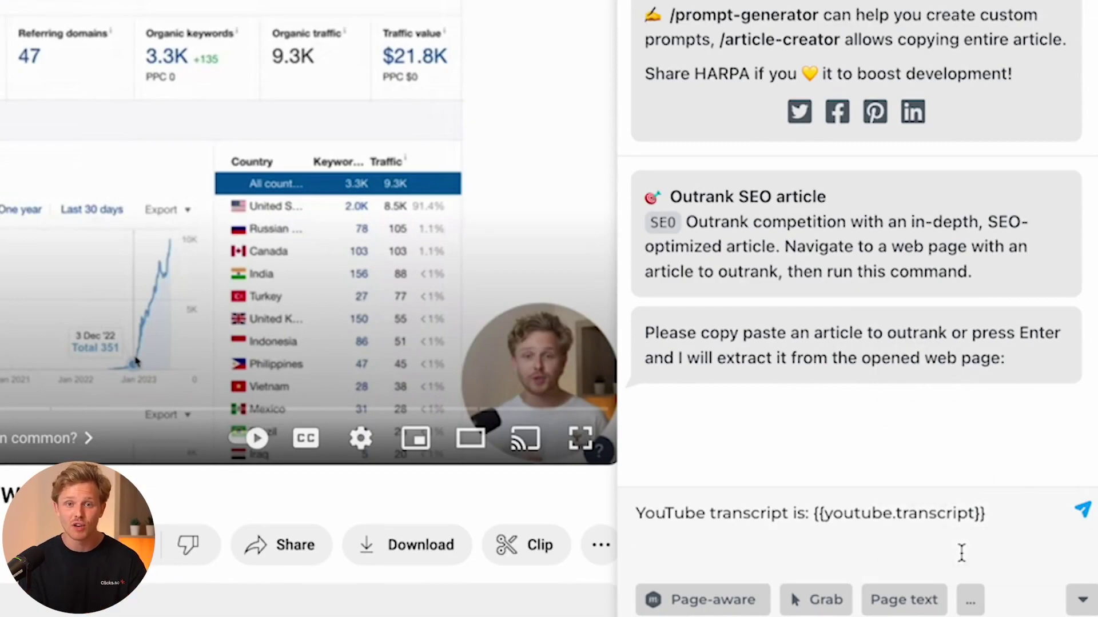